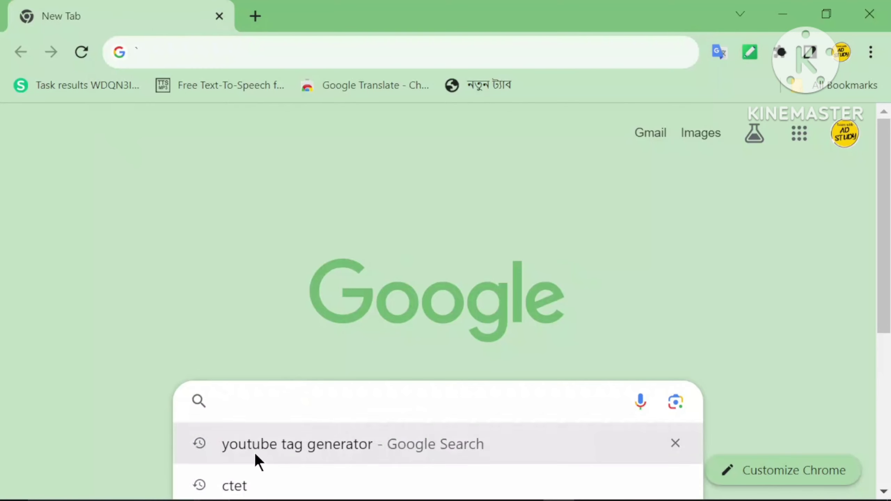
Step: Open the official 'Central Teacher Eligibility Test | CTET | India' site and scroll to Candidate Activity
left_click(121, 366)
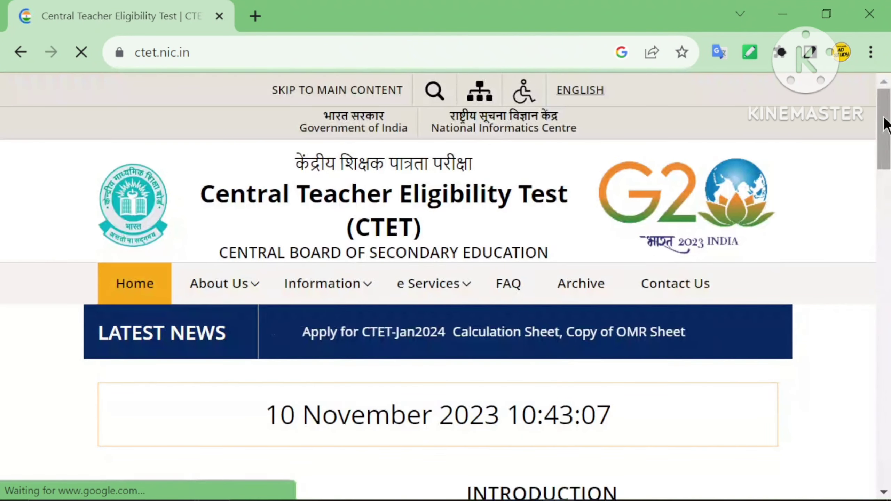
left_click_drag(886, 121, 858, 306)
Step: Open the 'Apply for CTET-Jan2024' application sign-in page
left_click(240, 247)
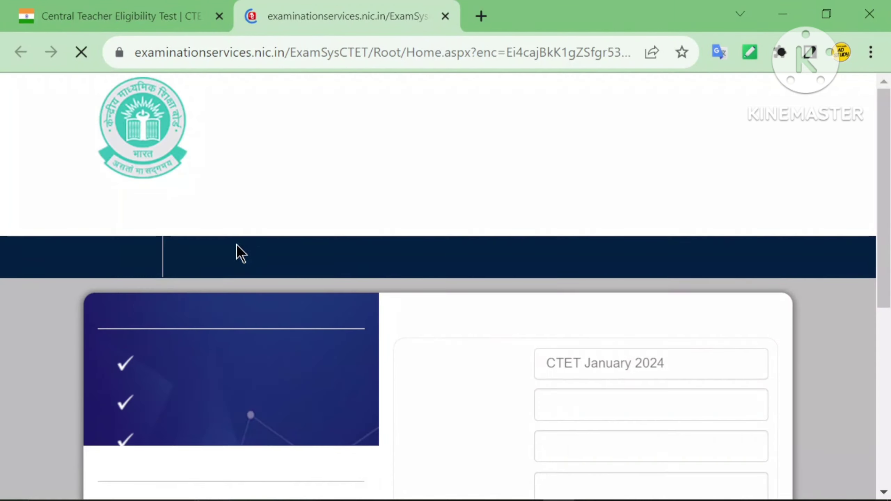
scroll(887, 211, "down", 4)
scroll(886, 210, "down", 3)
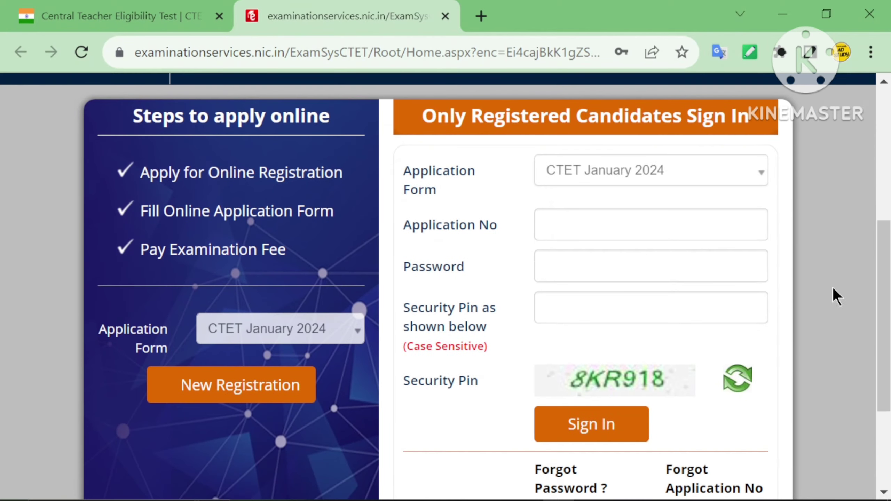
Step: Sign in with the saved application number and password, plus the displayed security pin
left_click(634, 228)
left_click(633, 298)
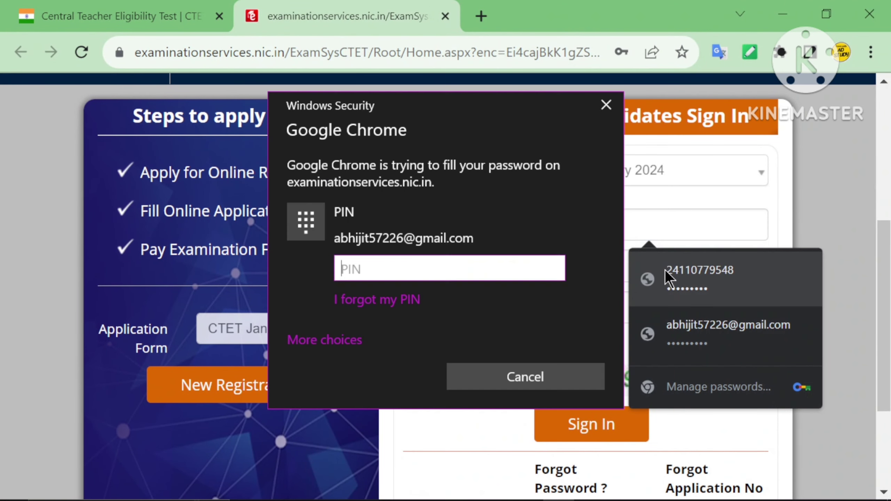
type("****")
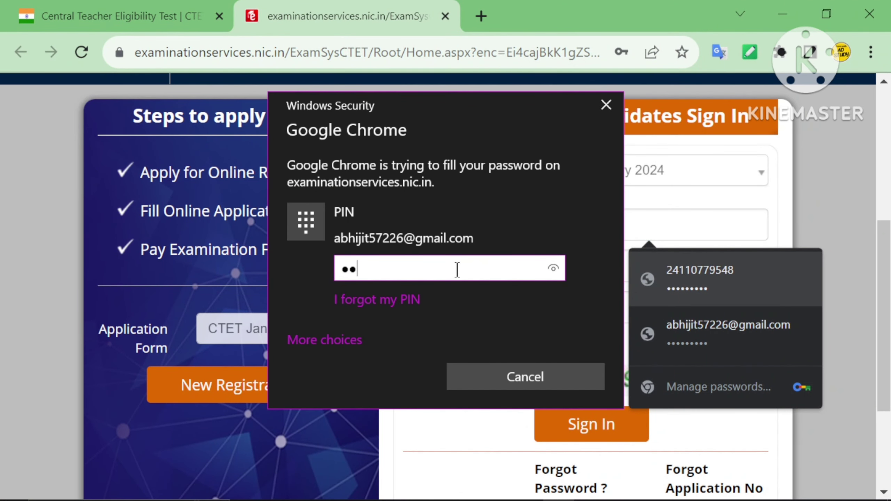
left_click(579, 307)
type("8K")
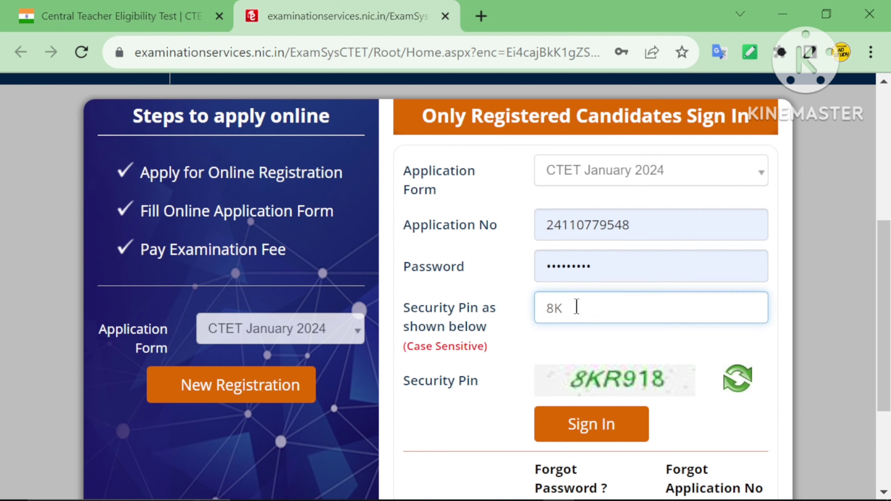
type("R918")
left_click(577, 424)
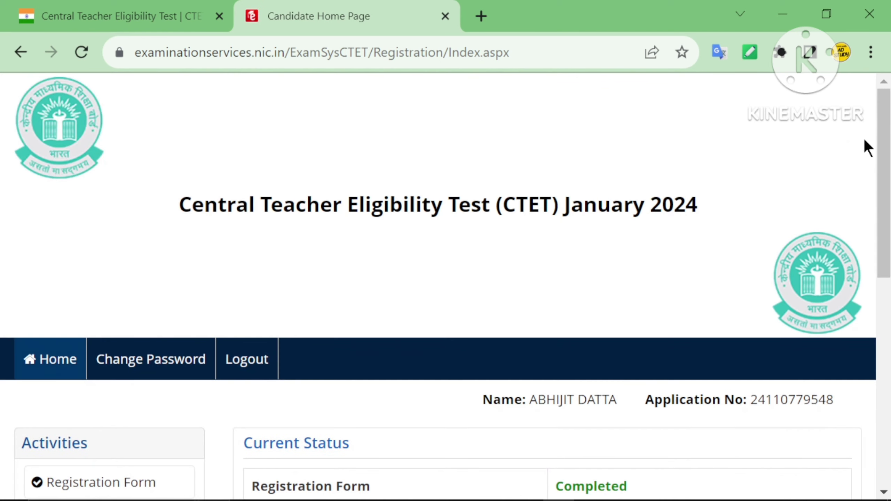
Step: Choose Online Payment for the Rs. 1200 examination fee and confirm proceeding to payment
left_click_drag(890, 142, 882, 298)
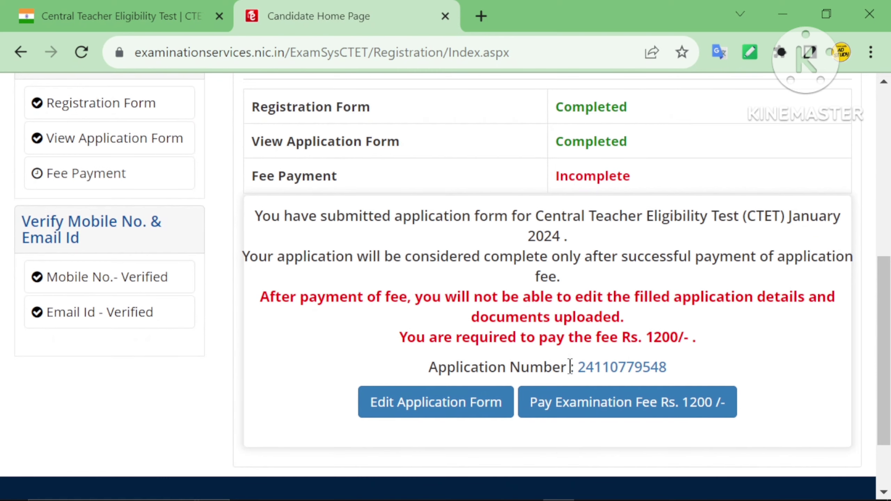
left_click(627, 413)
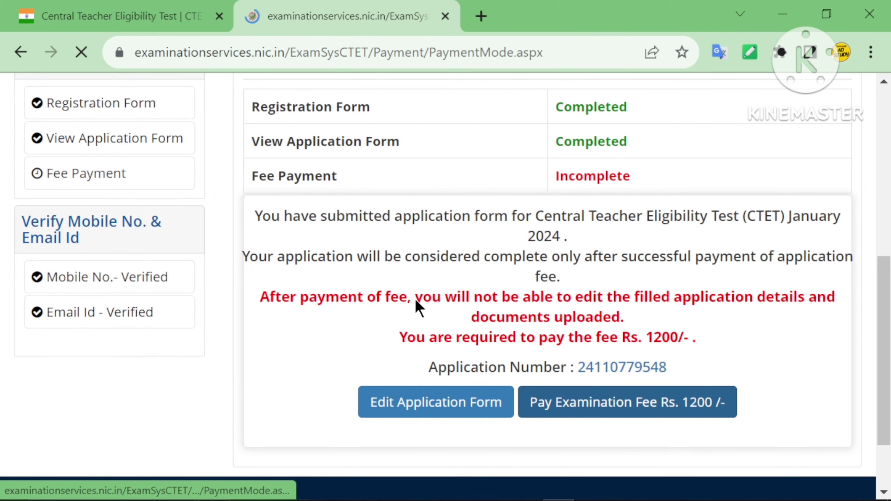
left_click_drag(883, 115, 883, 260)
left_click(377, 301)
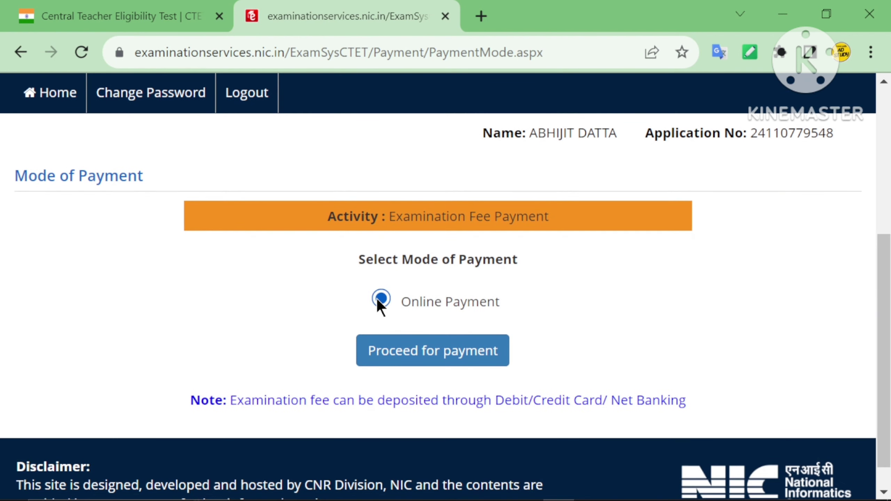
left_click(402, 362)
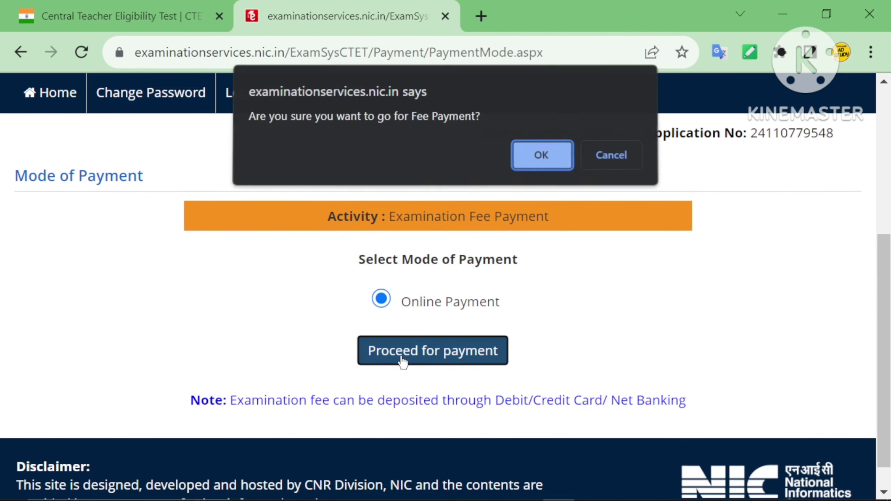
left_click(534, 160)
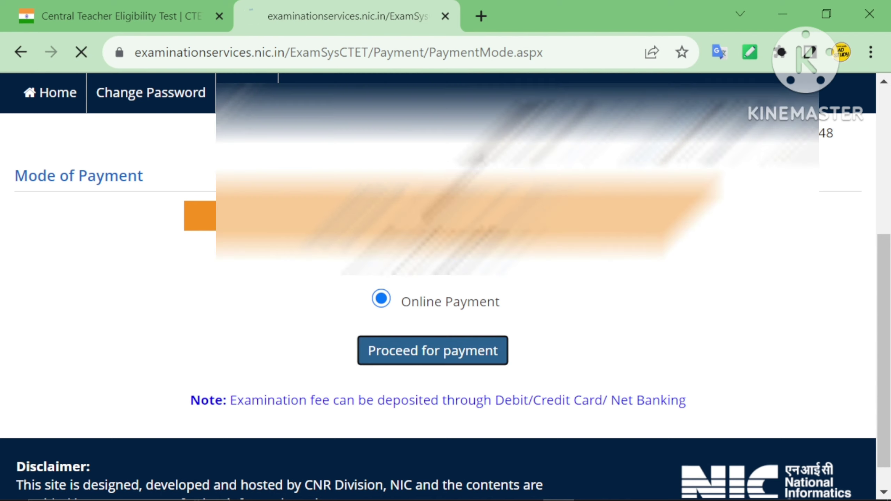
left_click_drag(890, 186, 855, 291)
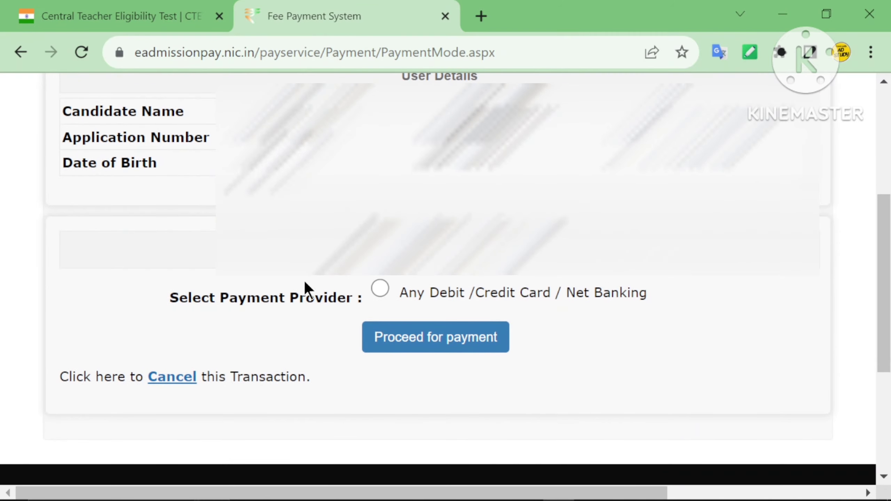
Step: Select the 'Any Debit /Credit Card / Net Banking' provider and proceed to BillDesk
left_click(379, 291)
left_click(424, 339)
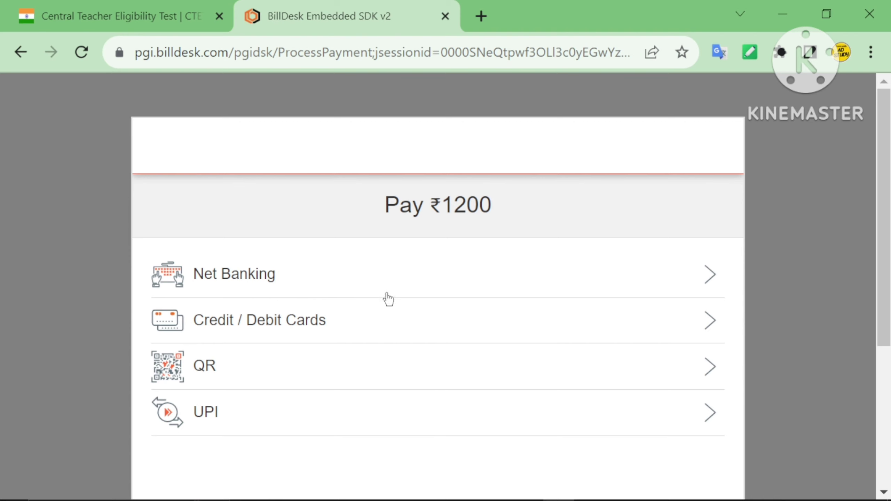
Step: Show the hidden system tray icons, then dismiss the popup
mouse_move(737, 495)
left_click(667, 490)
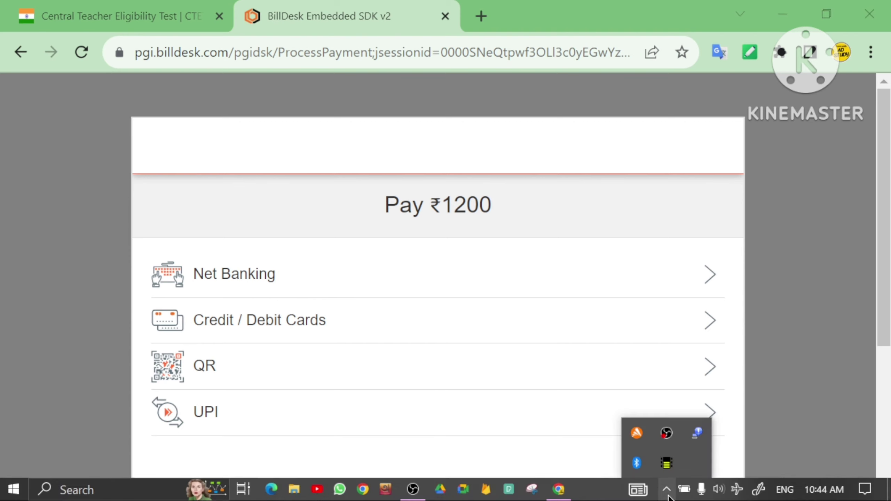
left_click(802, 255)
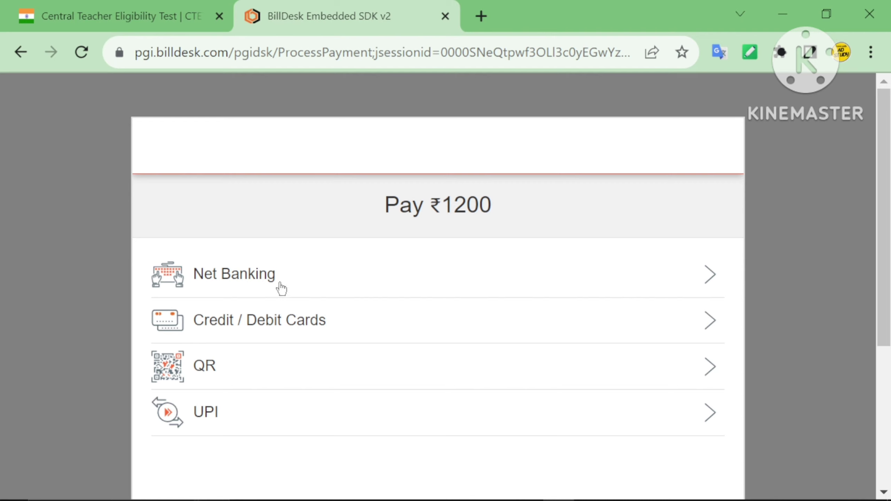
Step: Pay by credit/debit card, accepting the ₹1204.80 total including convenience fee
left_click(262, 329)
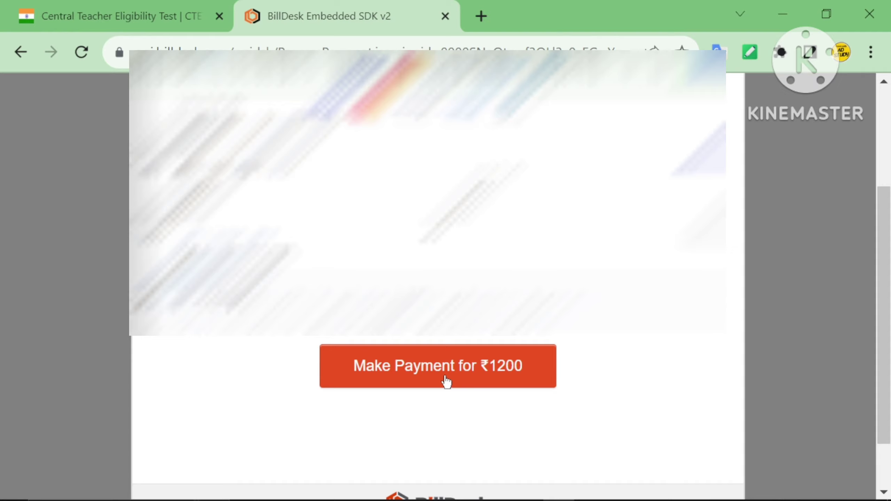
left_click(445, 378)
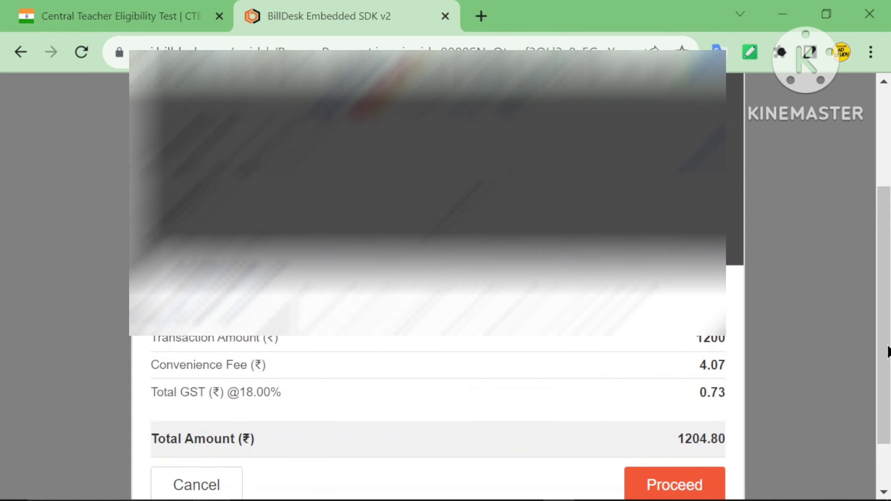
scroll(888, 334, "down", 2)
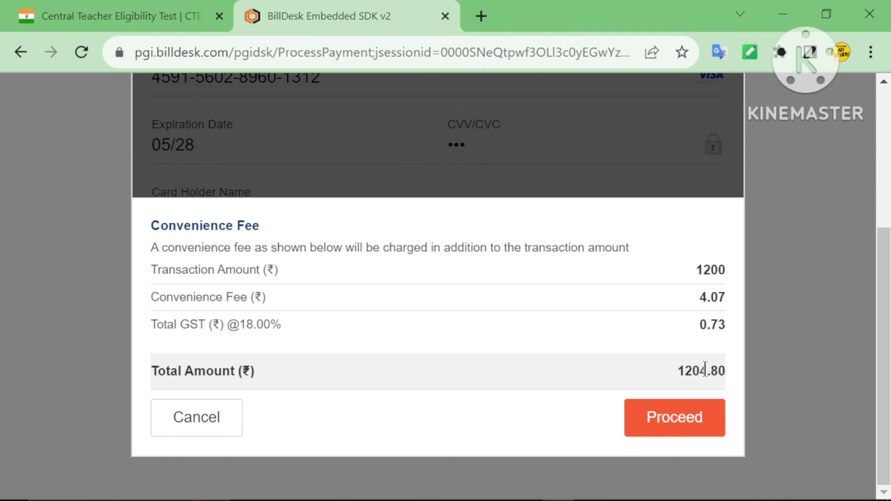
left_click(672, 432)
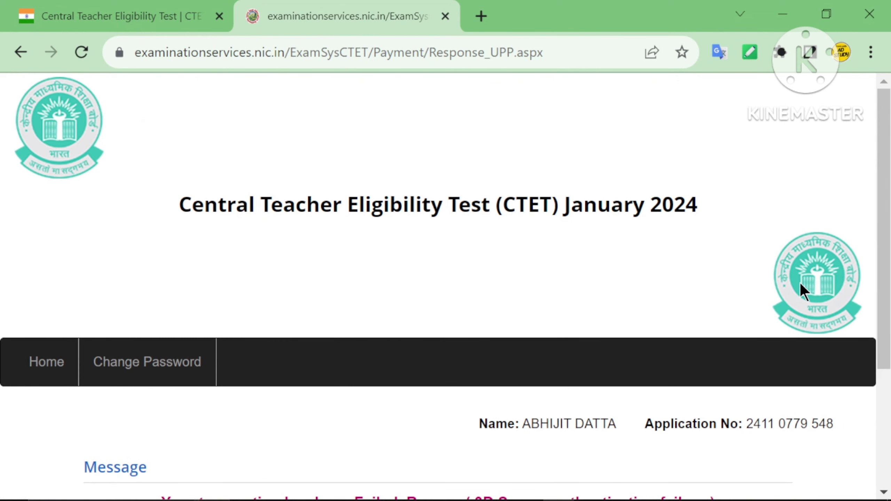
Step: Restart the Rs. 1200 fee with Online Payment and continue to the BillDesk gateway
left_click_drag(889, 197, 888, 327)
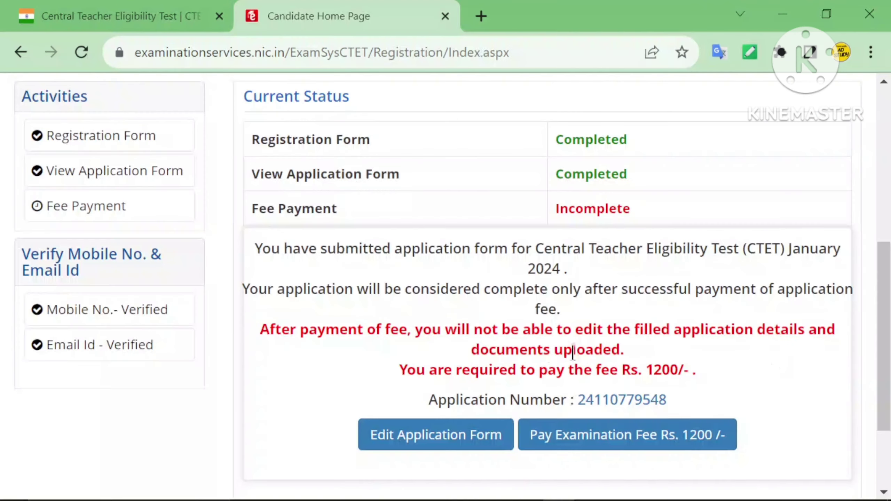
left_click(603, 434)
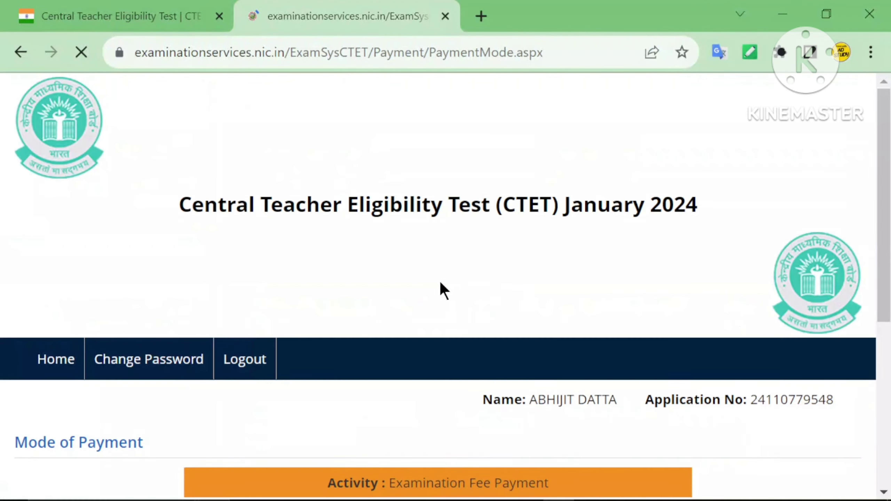
scroll(527, 316, "down", 8)
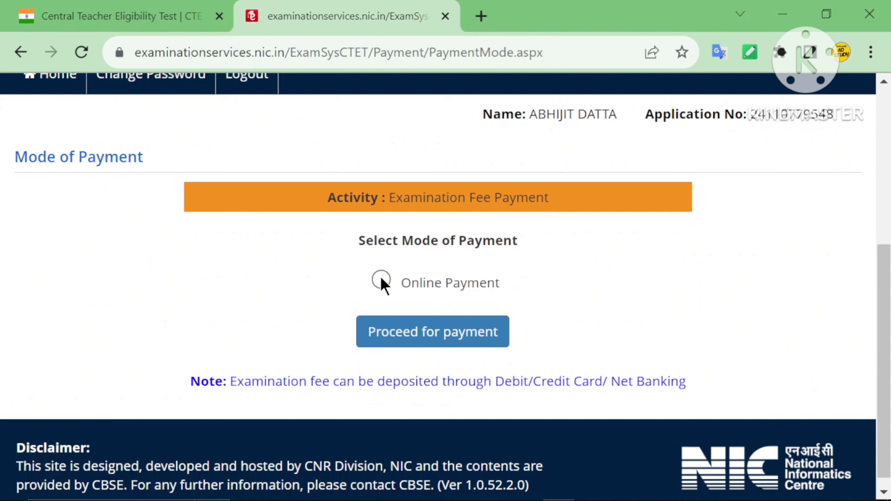
left_click(400, 318)
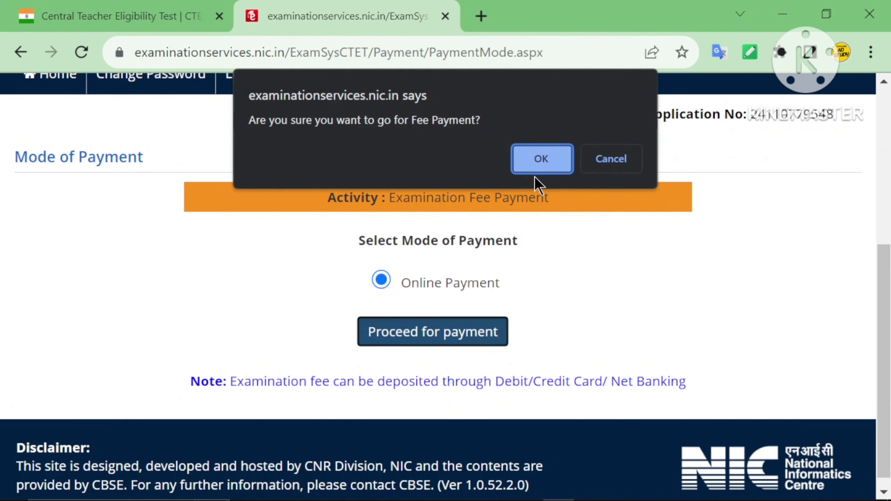
left_click(539, 148)
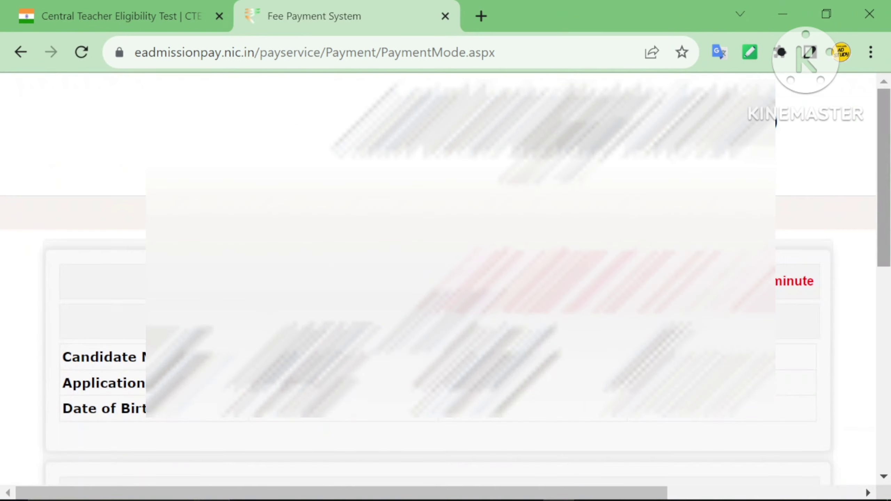
left_click_drag(886, 219, 886, 266)
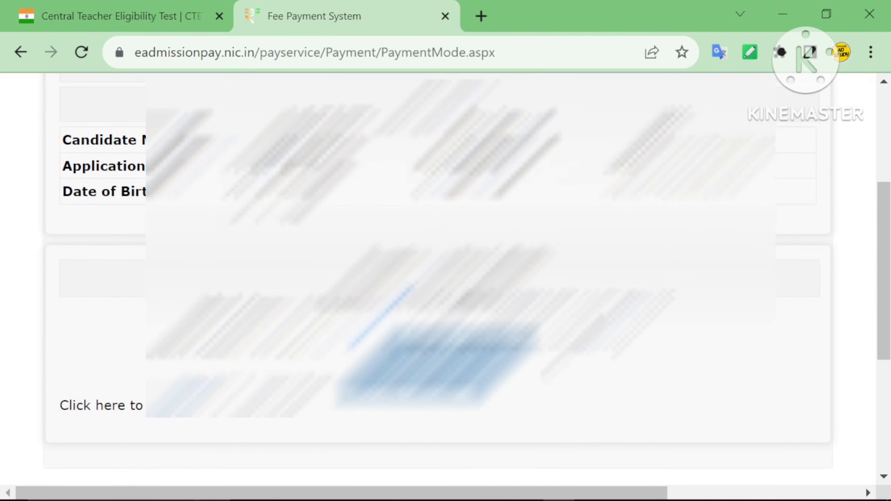
left_click(435, 365)
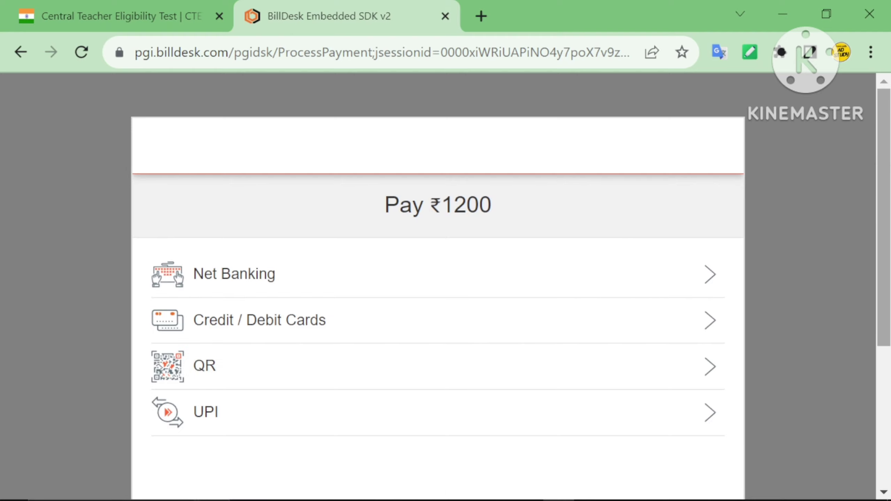
Step: Select UPI on BillDesk and scroll down to the VPA field
left_click_drag(888, 162, 871, 223)
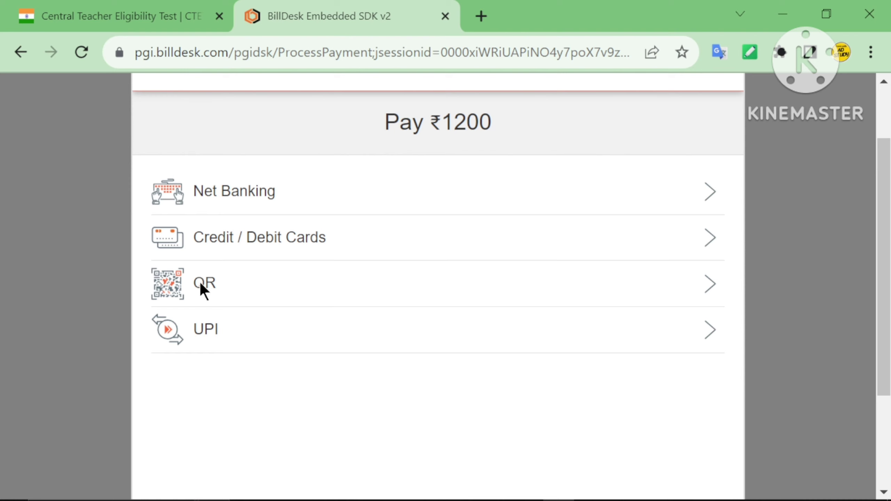
left_click(225, 324)
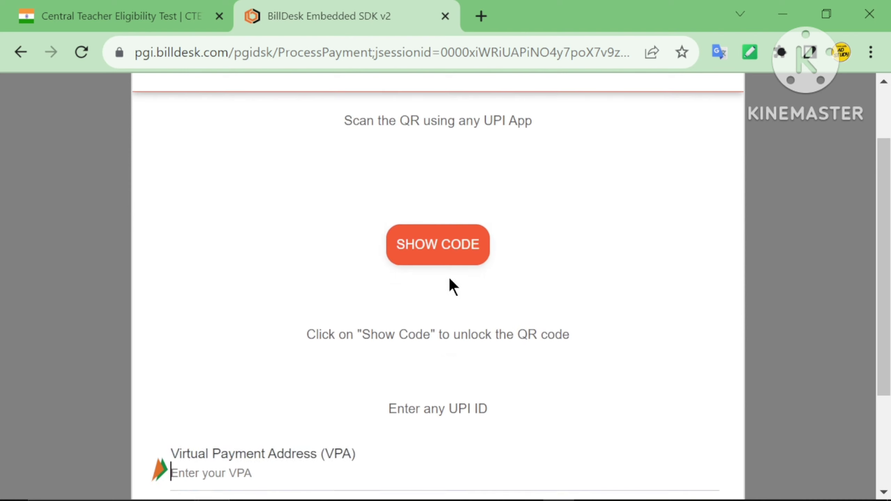
scroll(649, 235, "down", 1)
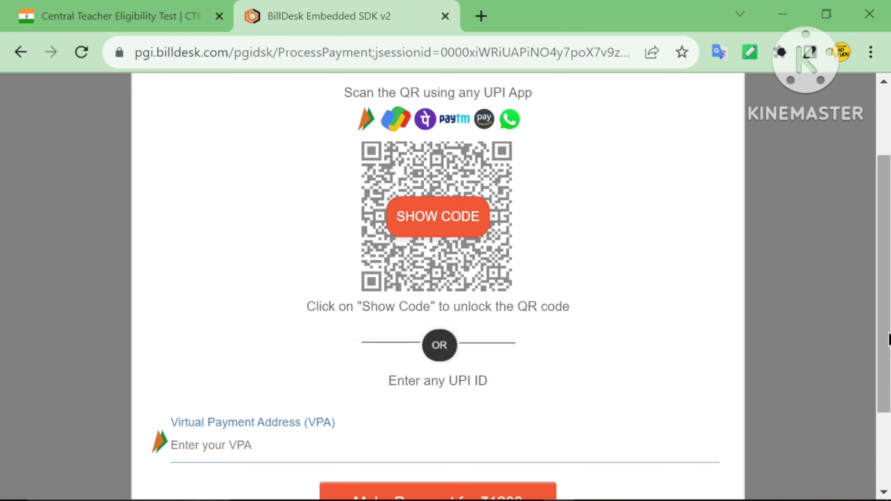
scroll(887, 379, "down", 2)
scroll(888, 379, "down", 1)
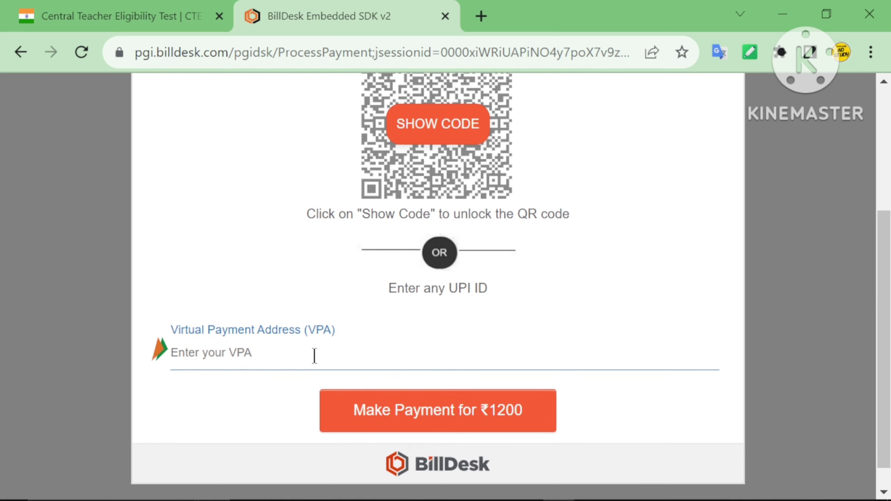
Step: Enter the candidate's UPI ID in the VPA field and make the ₹1200 payment
left_click(213, 359)
type("abhijit")
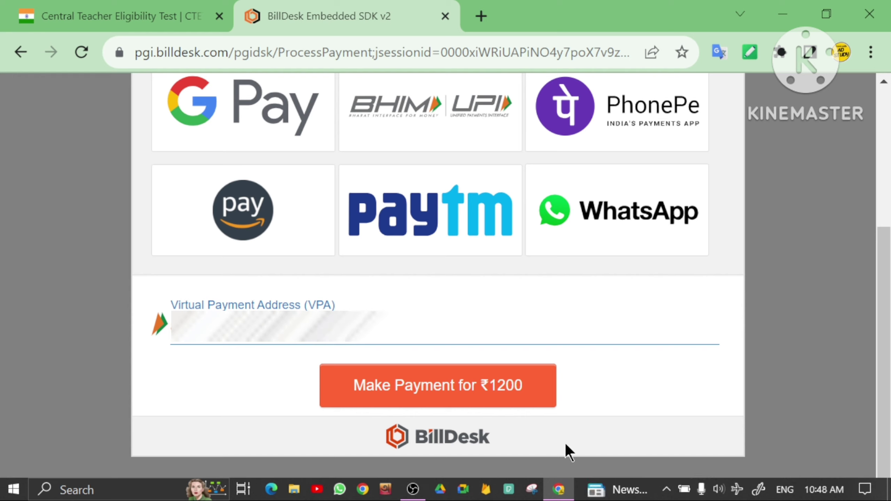
left_click(435, 387)
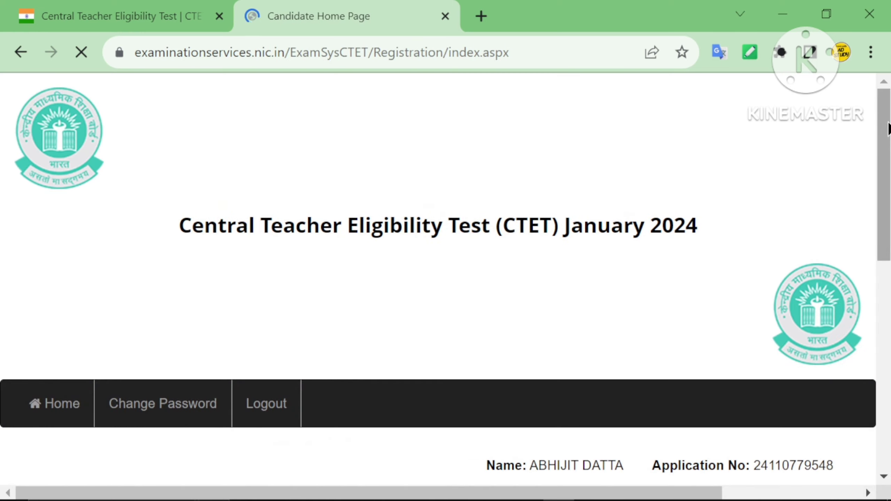
Step: Check all Current Status rows show Completed and open Download Confirmation Page
left_click_drag(887, 126, 884, 268)
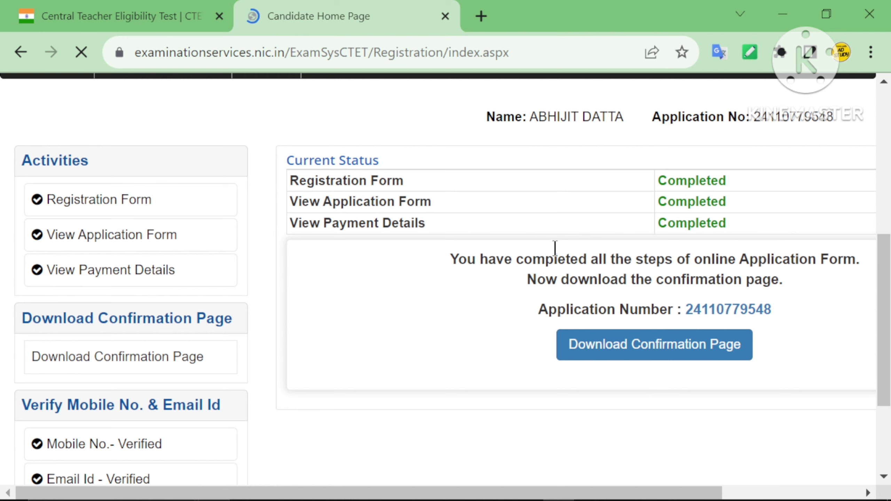
left_click(638, 345)
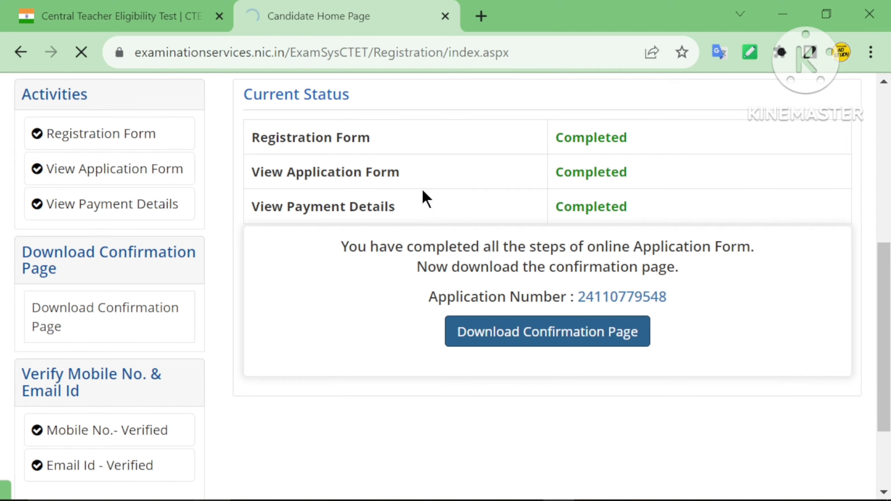
Step: Start downloading the January 2024 confirmation page via 'Click here to download Confirmation Page'
mouse_move(889, 136)
left_mouse_down()
mouse_move(889, 425)
mouse_move(890, 134)
left_mouse_up()
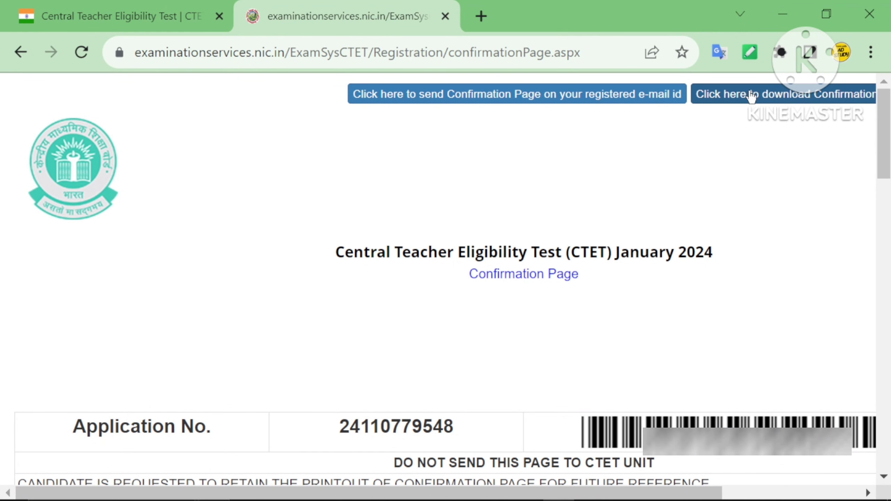
left_click(752, 97)
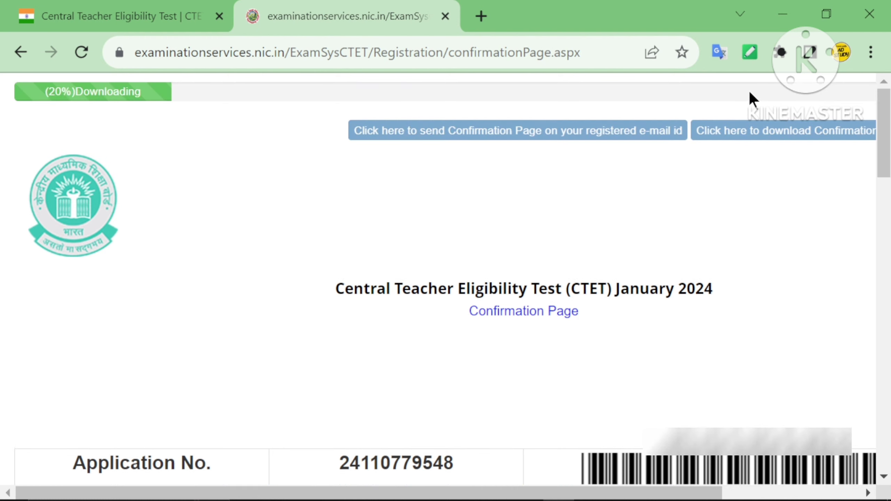